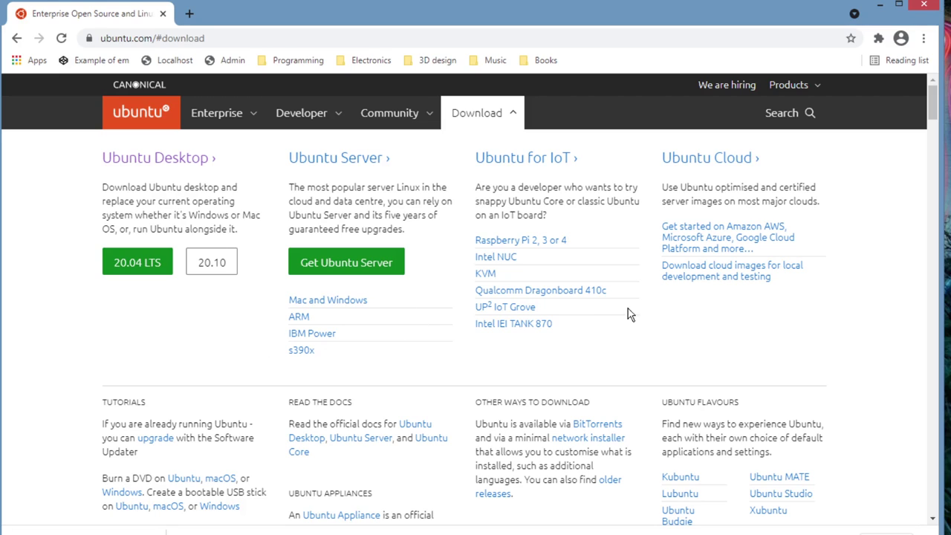
# - Open the Ubuntu Desktop download page and go on to its alternative downloads
pyautogui.scroll(-3, 591, 329)
pyautogui.scroll(3, 589, 356)
pyautogui.click(154, 165)
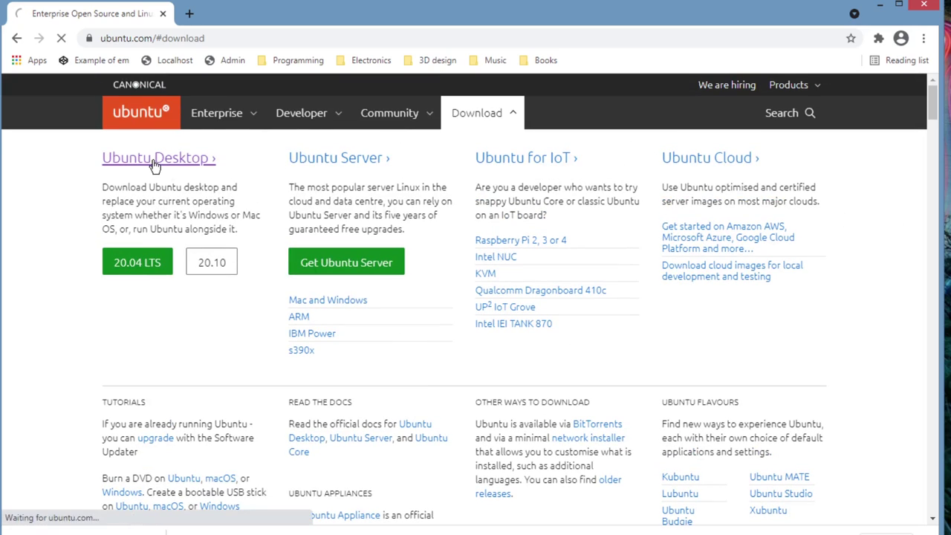
pyautogui.scroll(-4, 632, 292)
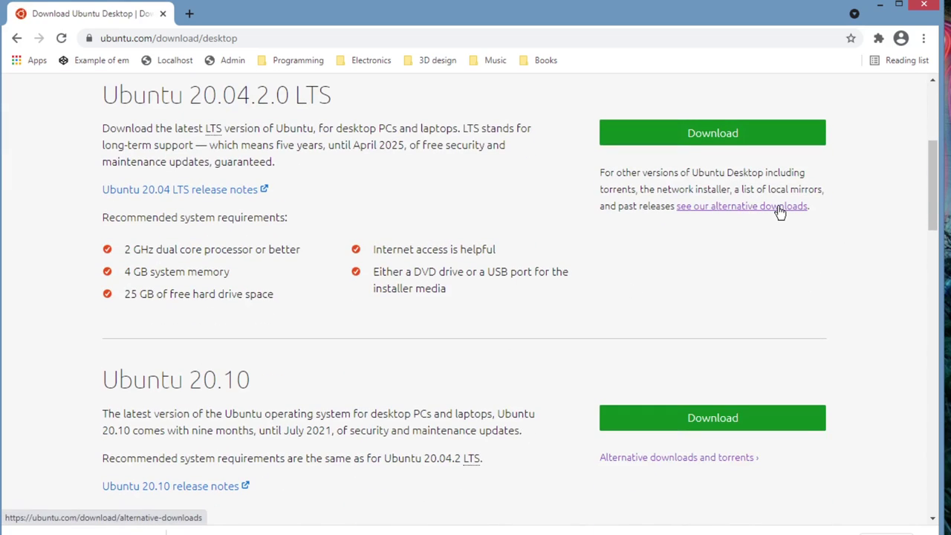
pyautogui.click(779, 212)
# - Locate the past releases, open the Ubuntu 16.04 LTS (Xenial Xerus) page and review its desktop images
pyautogui.scroll(-4, 626, 249)
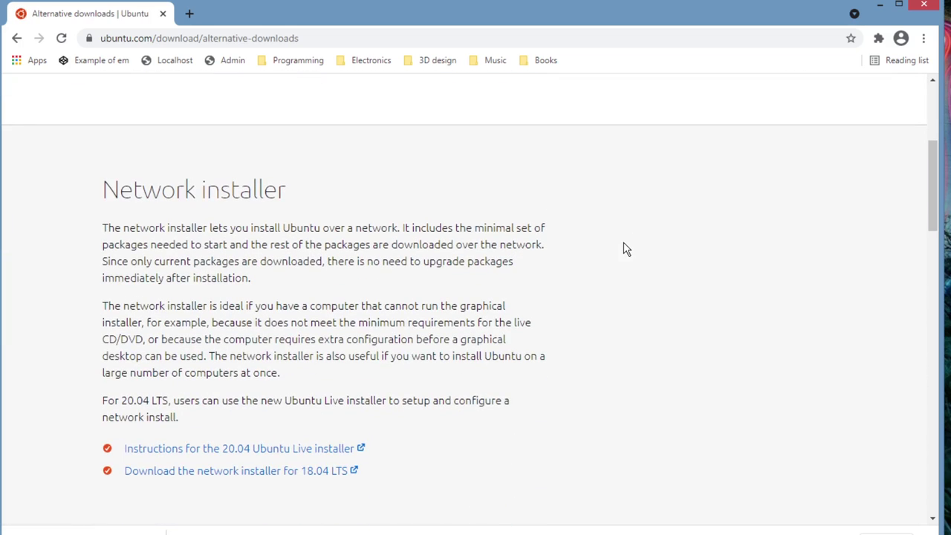
pyautogui.scroll(-6, 628, 249)
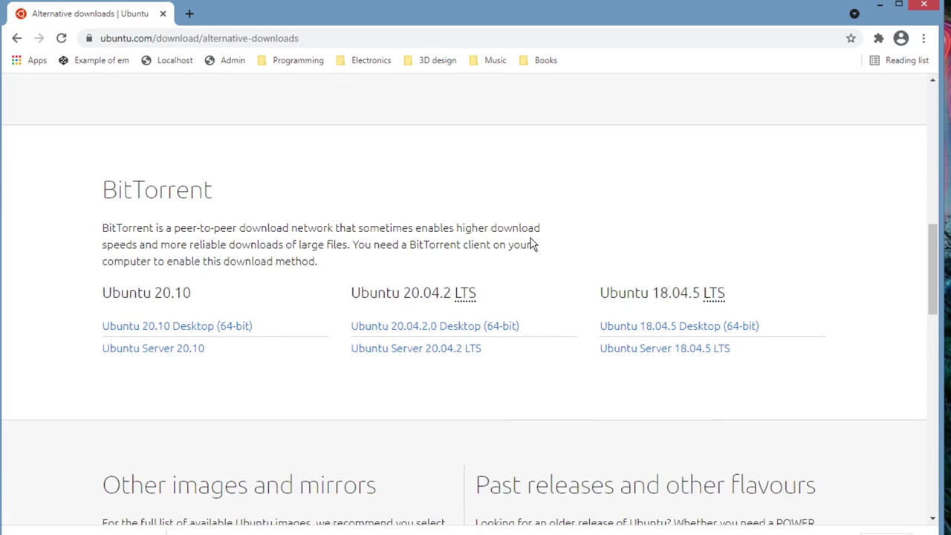
pyautogui.scroll(-2, 532, 244)
pyautogui.scroll(-3, 532, 244)
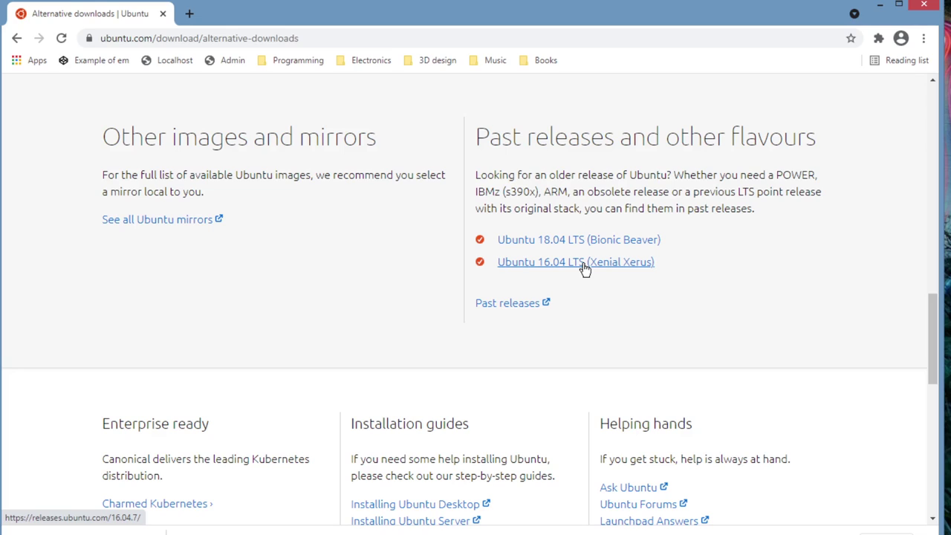
pyautogui.click(583, 266)
pyautogui.scroll(-2, 584, 269)
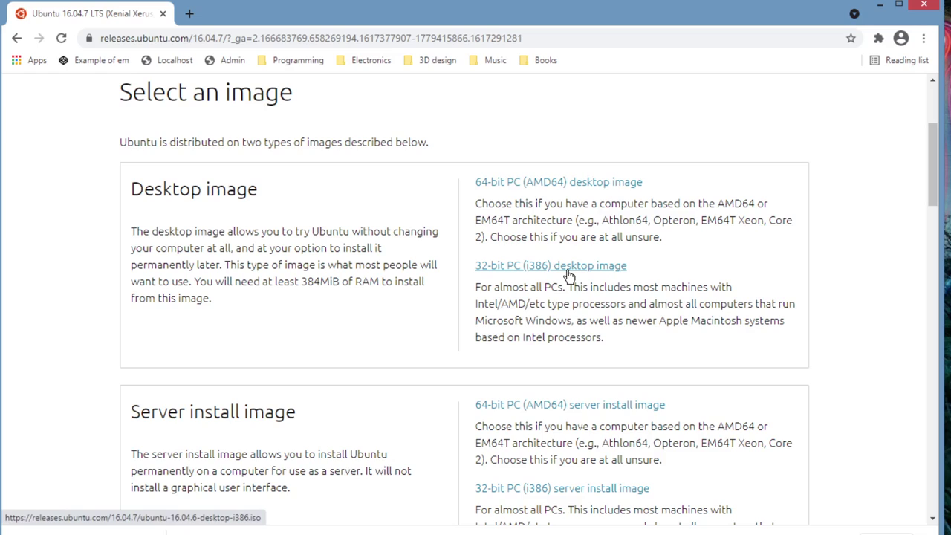
pyautogui.scroll(3, 405, 252)
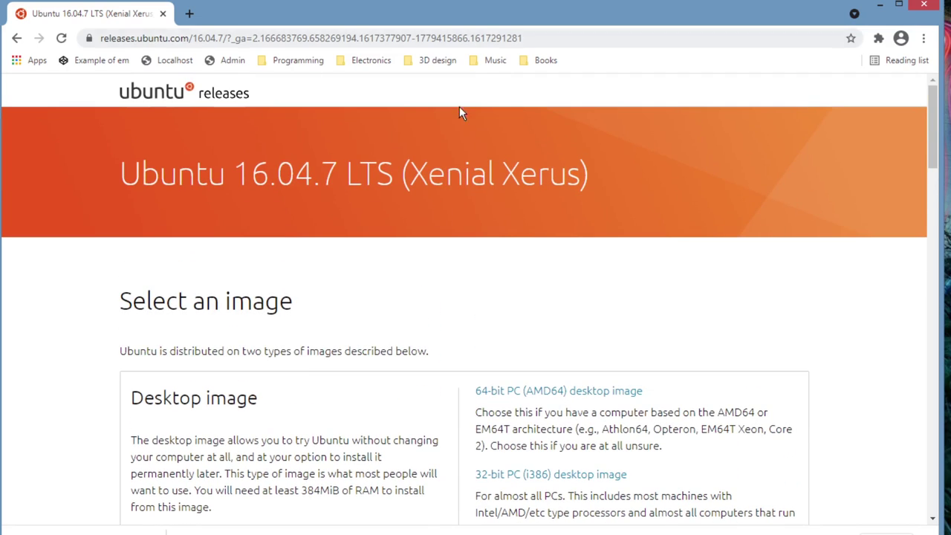
# - Switch to Oracle VM VirtualBox Manager and examine the details of the Ubuntu, Ubuntu Tutorial, Centos 8.2 and Ubuntu Server machines
pyautogui.click(884, 7)
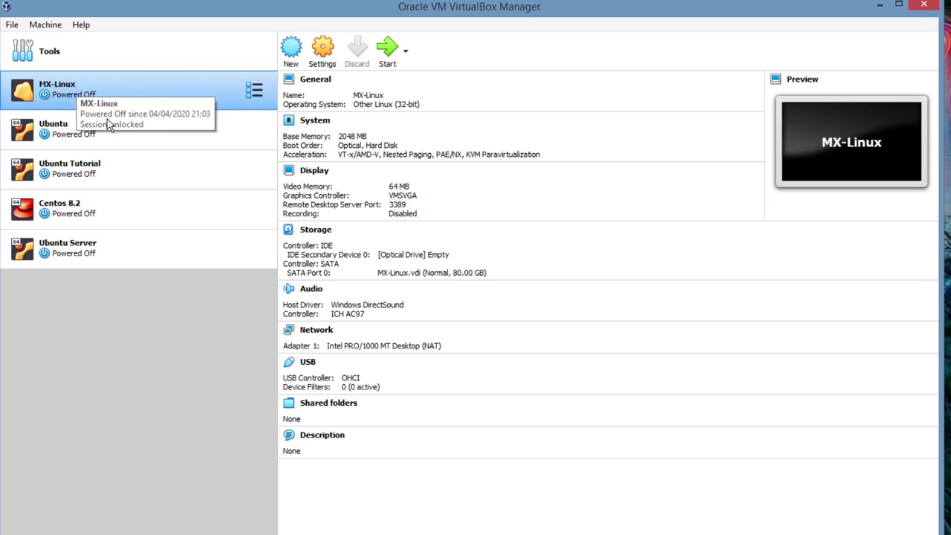
pyautogui.click(71, 131)
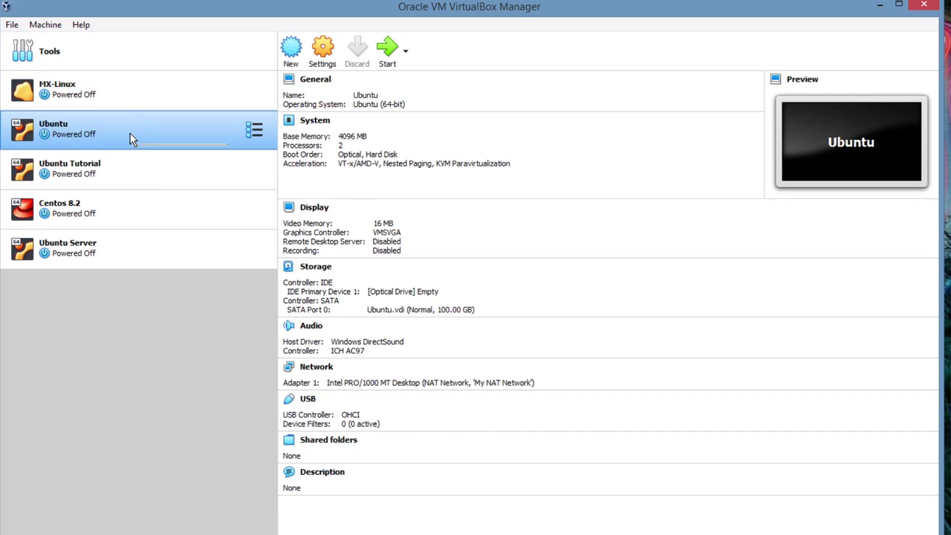
pyautogui.click(77, 182)
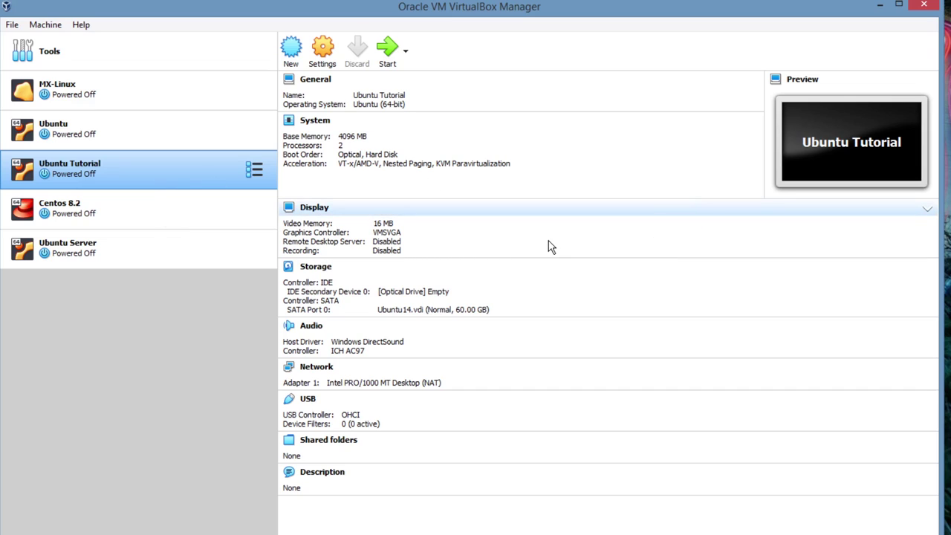
pyautogui.click(119, 223)
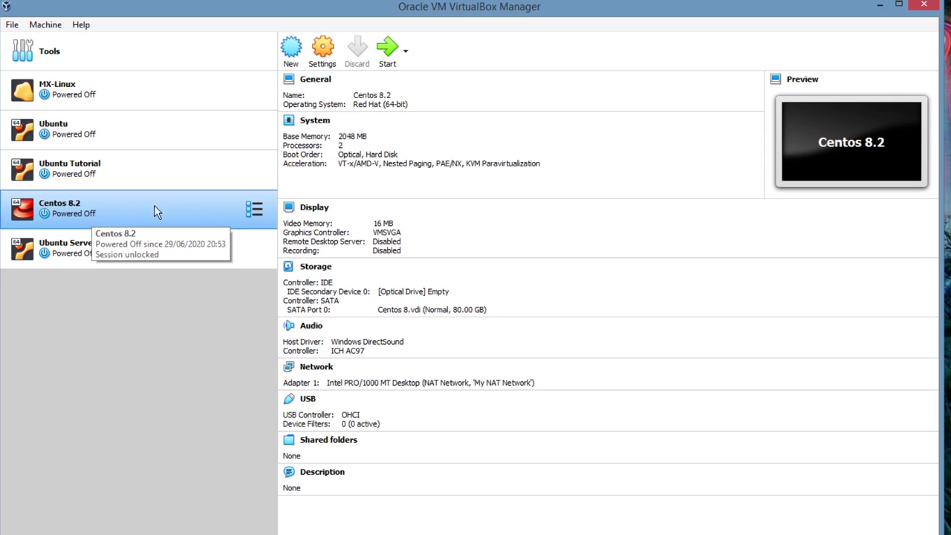
pyautogui.click(98, 252)
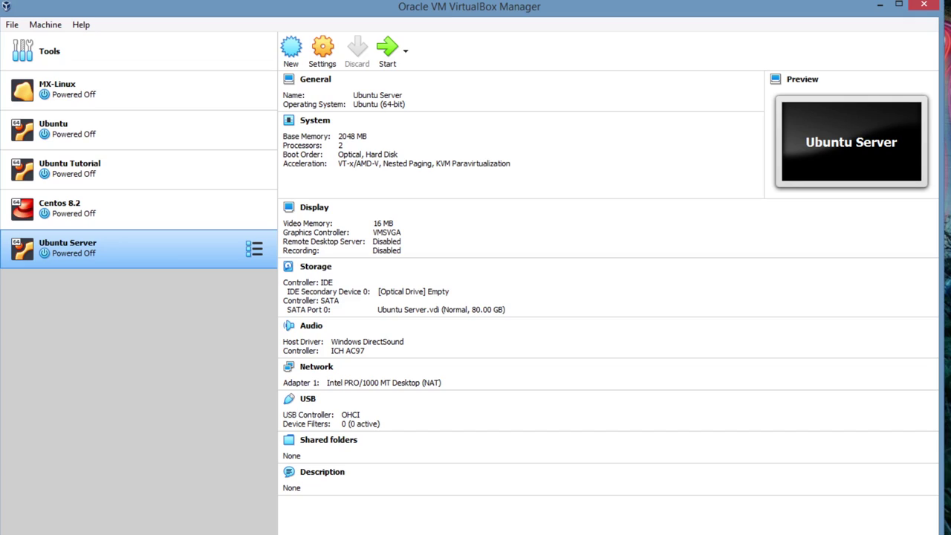
# - Begin creating a new virtual machine and name it Ubuntu20
pyautogui.click(51, 29)
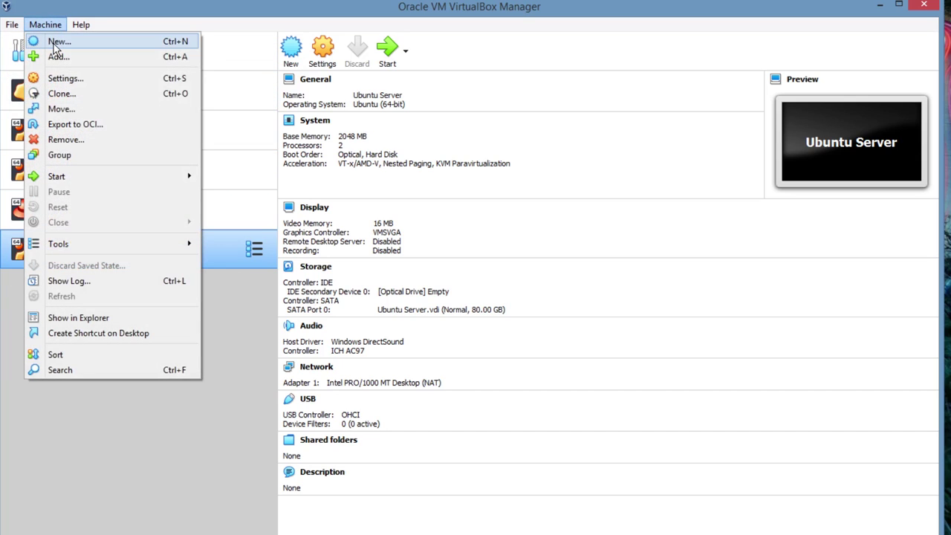
pyautogui.click(55, 42)
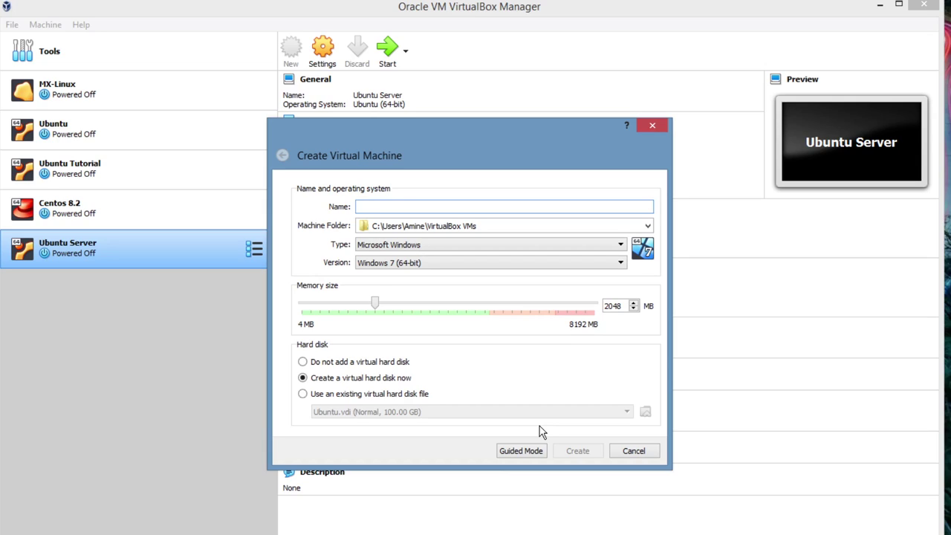
pyautogui.write('Ubuntu')
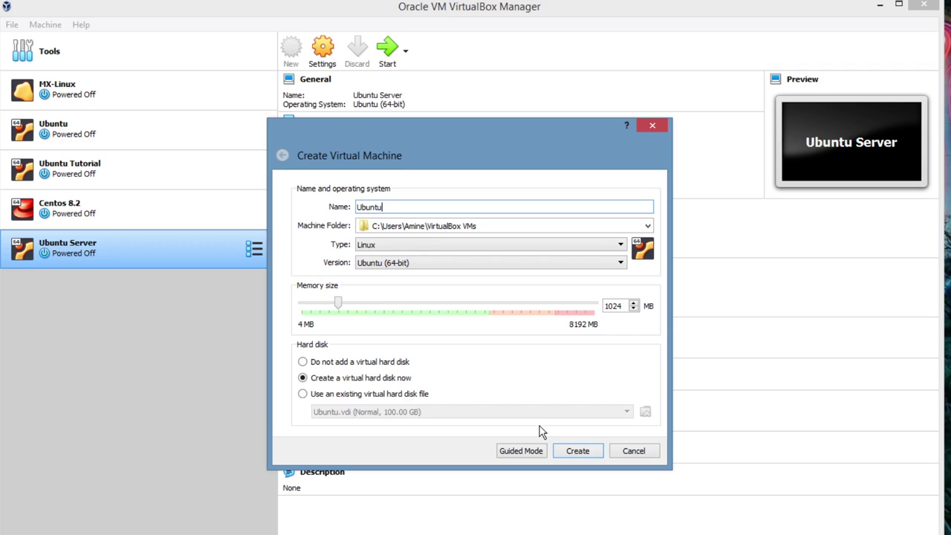
pyautogui.write('20')
# - Change the new machine's folder to F:\VirtualBox VMs
pyautogui.click(385, 226)
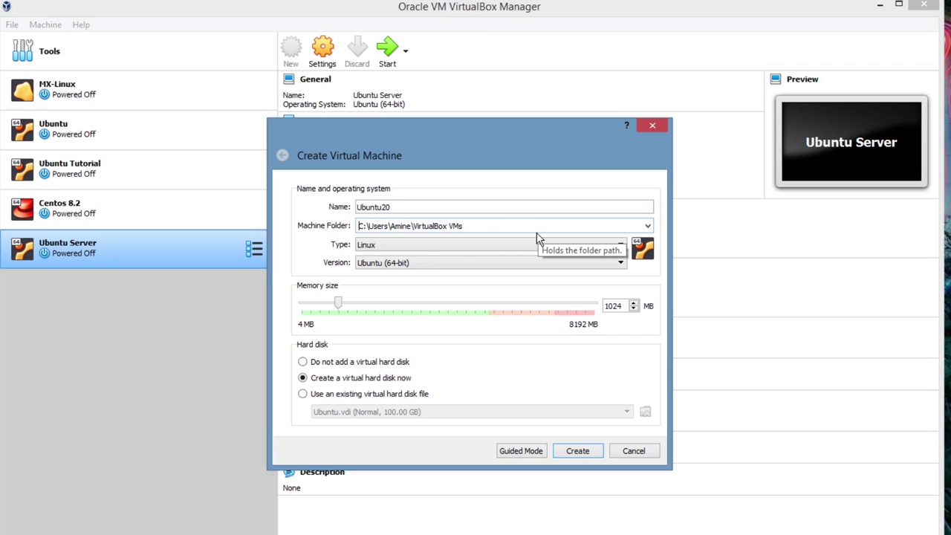
pyautogui.press('Delete')
pyautogui.press('Delete')
pyautogui.write('F')
pyautogui.press('Delete')
pyautogui.press('Delete')
pyautogui.press('Delete')
pyautogui.press('Delete')
pyautogui.press('Delete')
pyautogui.press('Delete')
pyautogui.press('Delete')
pyautogui.press('Delete')
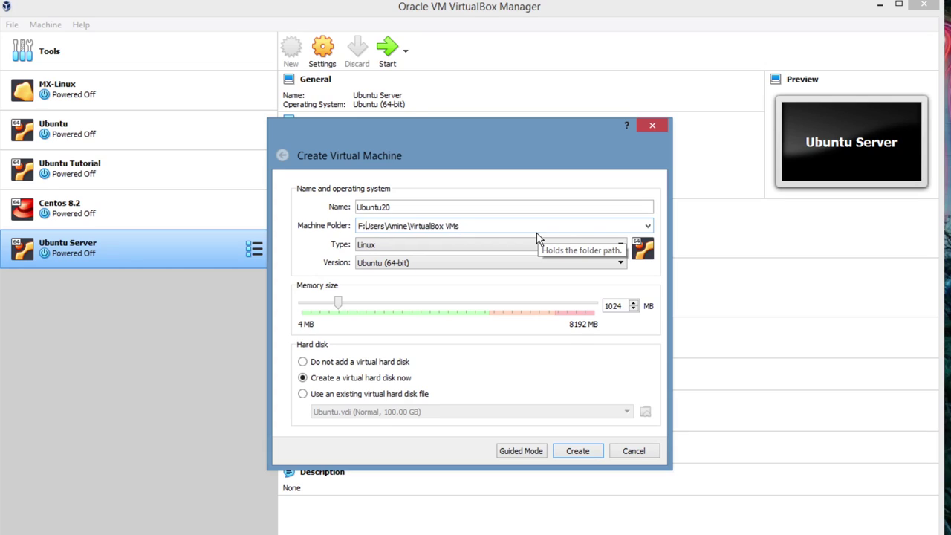
pyautogui.press('Delete')
pyautogui.press('Delete')
pyautogui.press('Delete')
pyautogui.press('Delete')
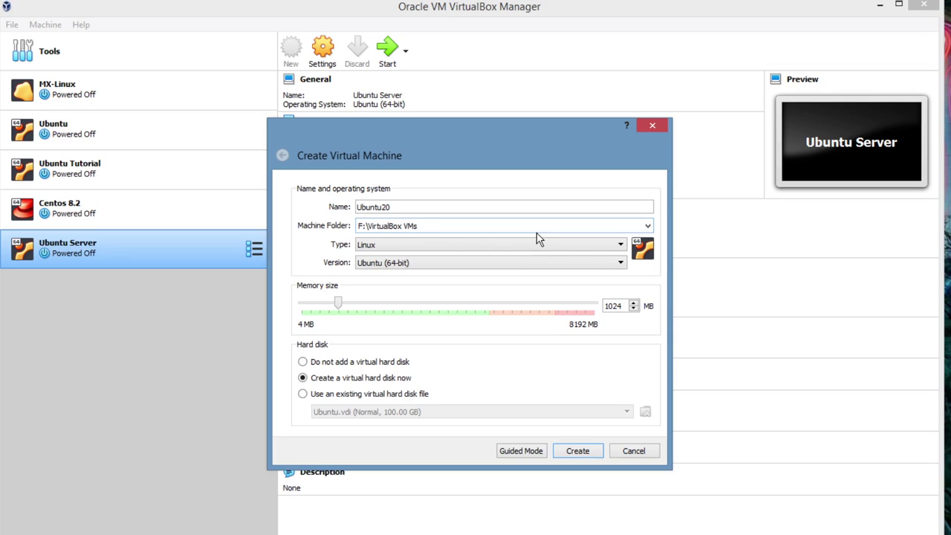
pyautogui.click(536, 231)
# - Keep the Linux type, set the memory size to 2048 MB and proceed to the virtual hard disk setup
pyautogui.click(546, 250)
pyautogui.click(548, 249)
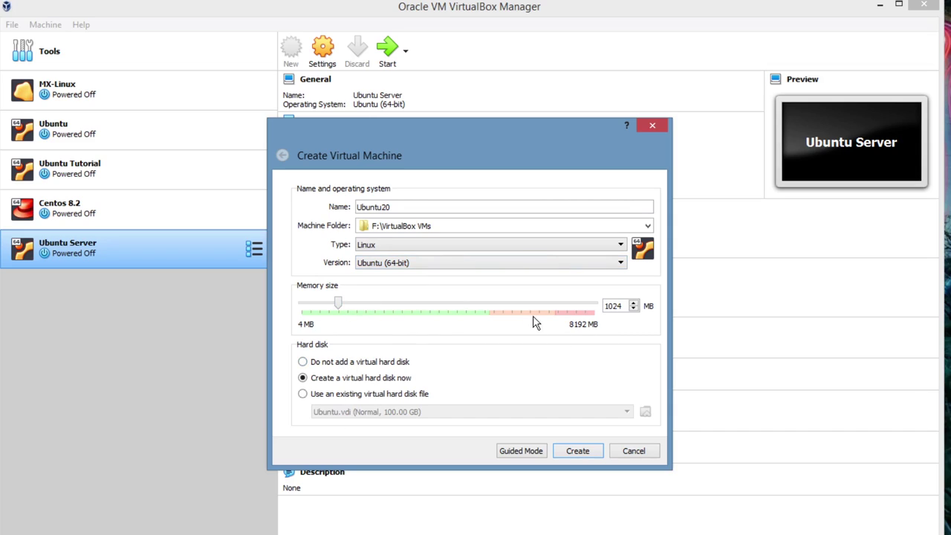
pyautogui.moveTo(338, 305); pyautogui.dragTo(374, 308)
pyautogui.click(578, 451)
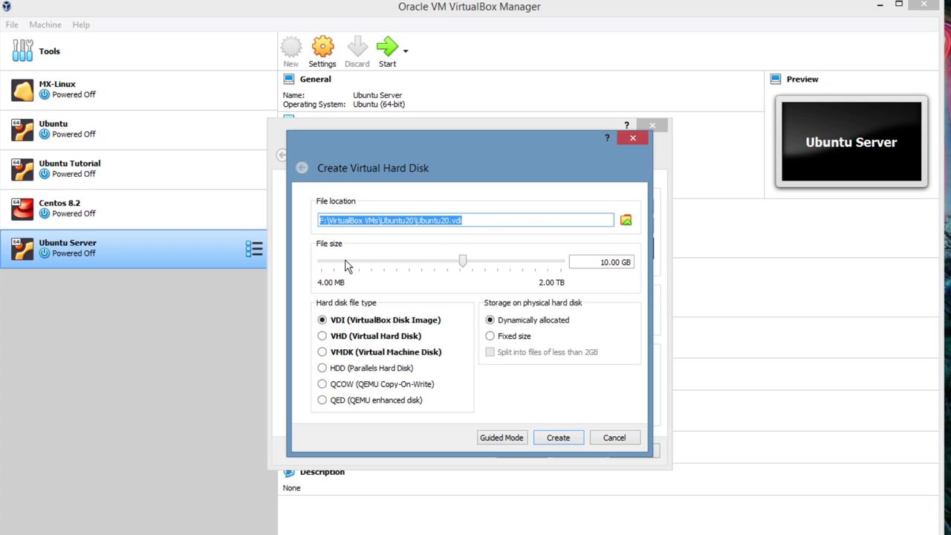
# - Set the virtual hard disk's size to 60 GB and create it as a dynamically allocated VDI
pyautogui.click(592, 264)
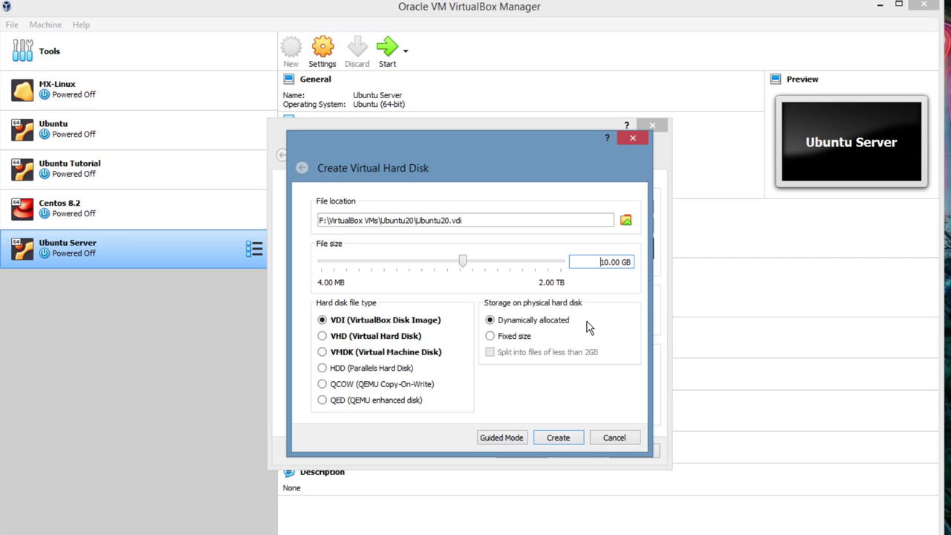
pyautogui.press('Delete')
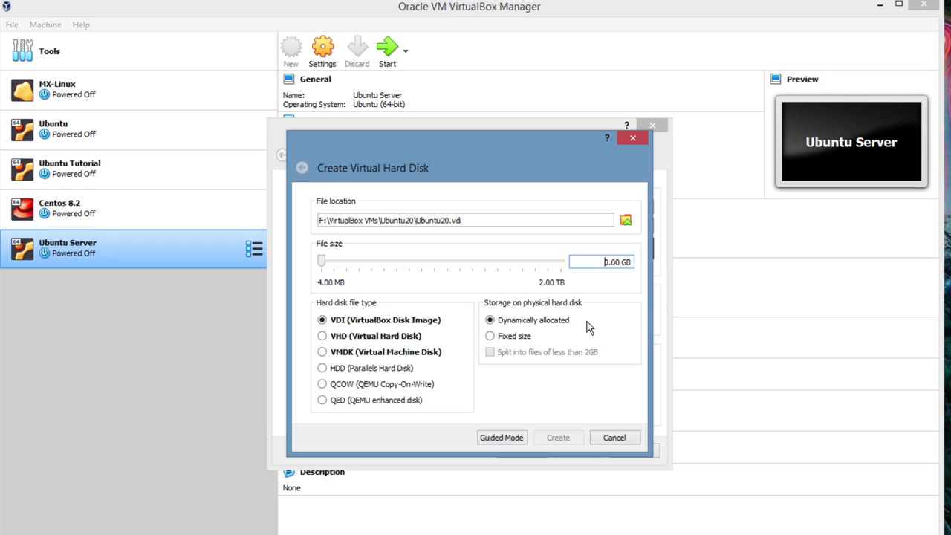
pyautogui.write('6')
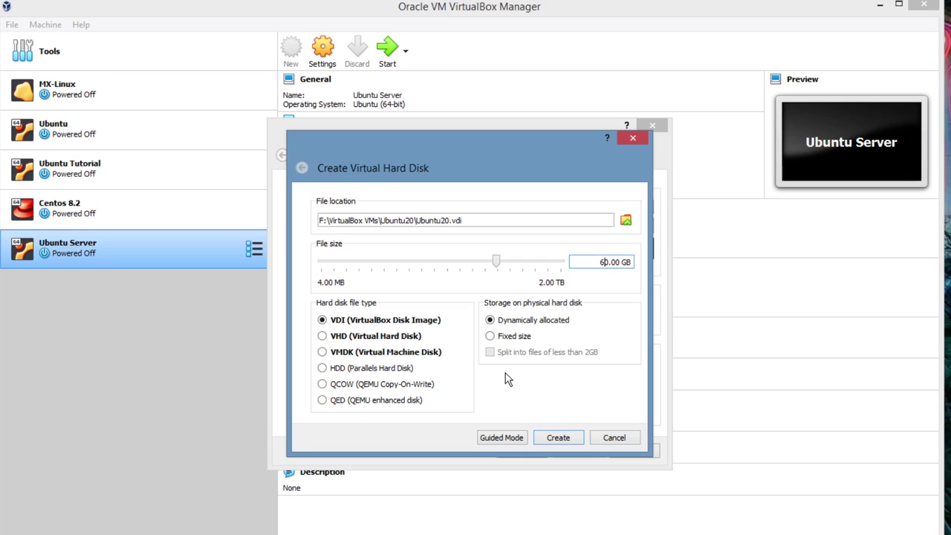
pyautogui.click(558, 438)
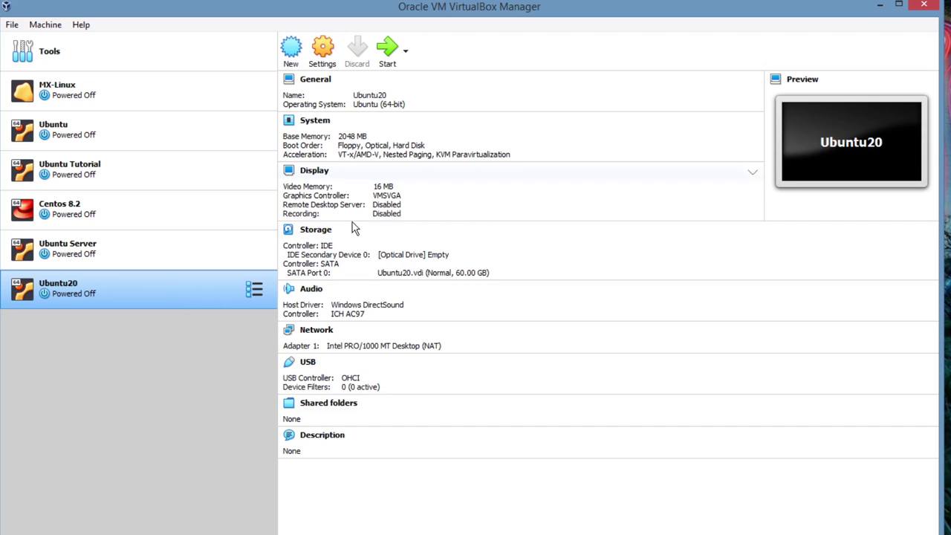
# - Open the settings of Ubuntu20 and set both Shared Clipboard and Drag'n'Drop to Bidirectional
pyautogui.click(327, 50)
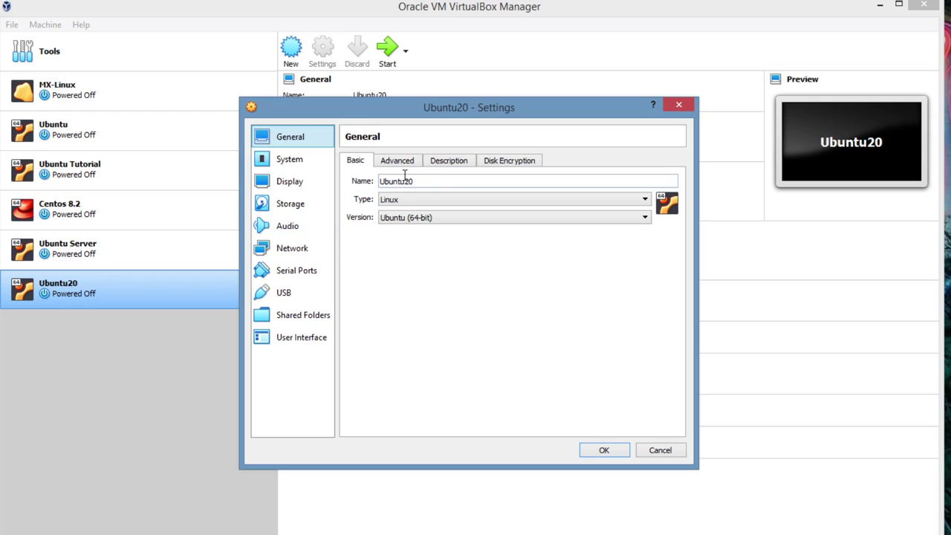
pyautogui.click(401, 163)
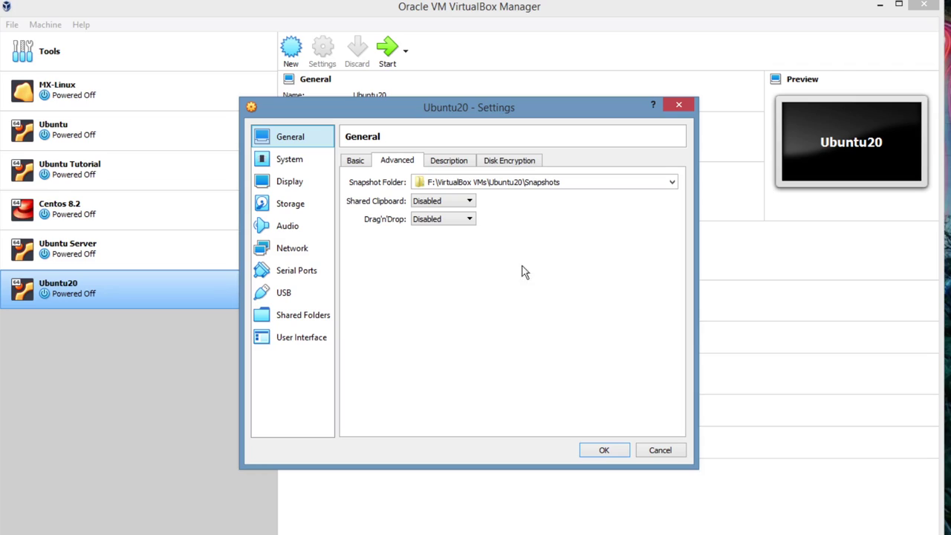
pyautogui.click(470, 202)
pyautogui.click(446, 238)
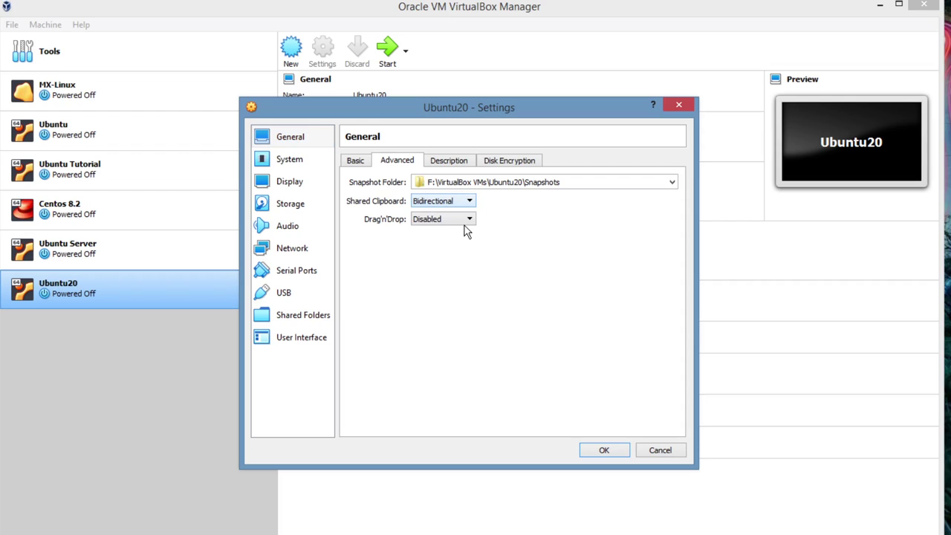
pyautogui.click(468, 218)
pyautogui.click(439, 257)
# - Review the description, disk encryption, advanced and basic pages of the machine's general settings
pyautogui.click(455, 165)
pyautogui.click(523, 162)
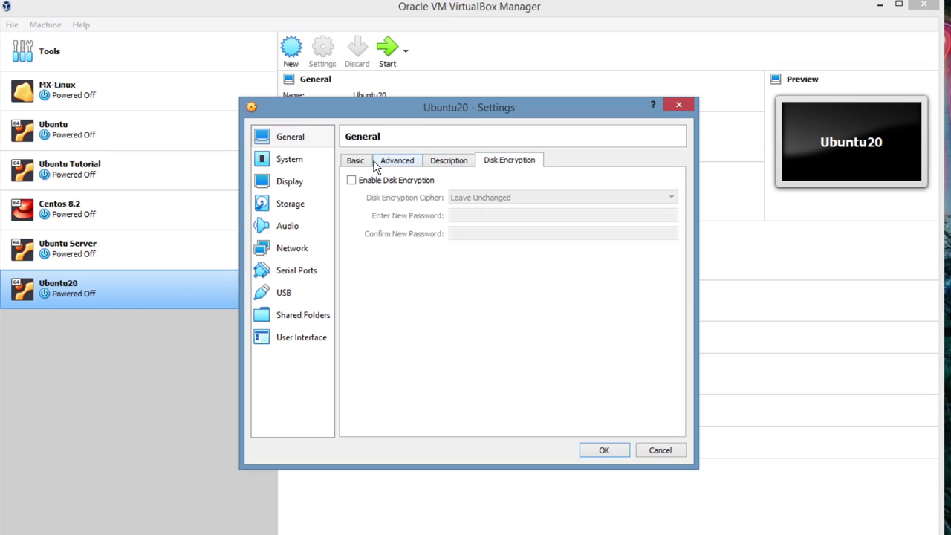
pyautogui.click(398, 163)
pyautogui.click(508, 163)
pyautogui.click(446, 162)
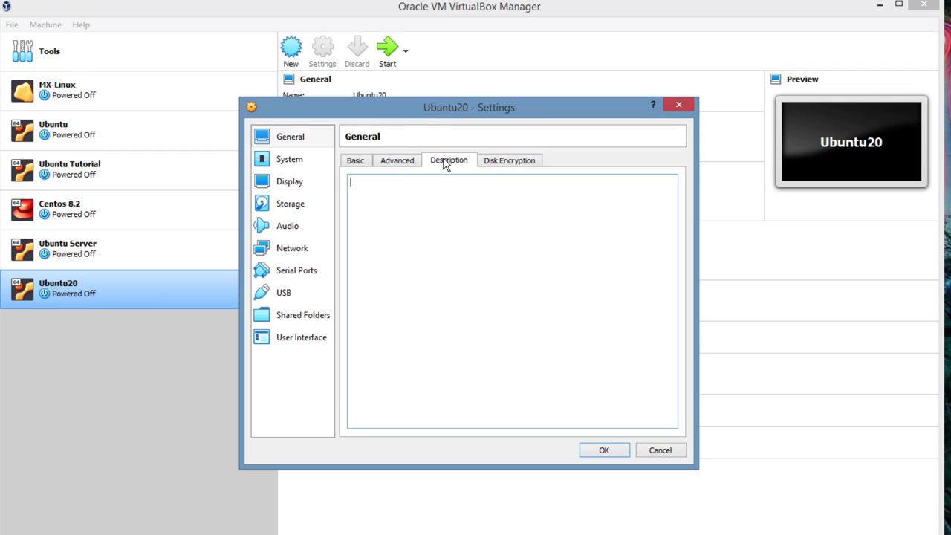
pyautogui.click(394, 163)
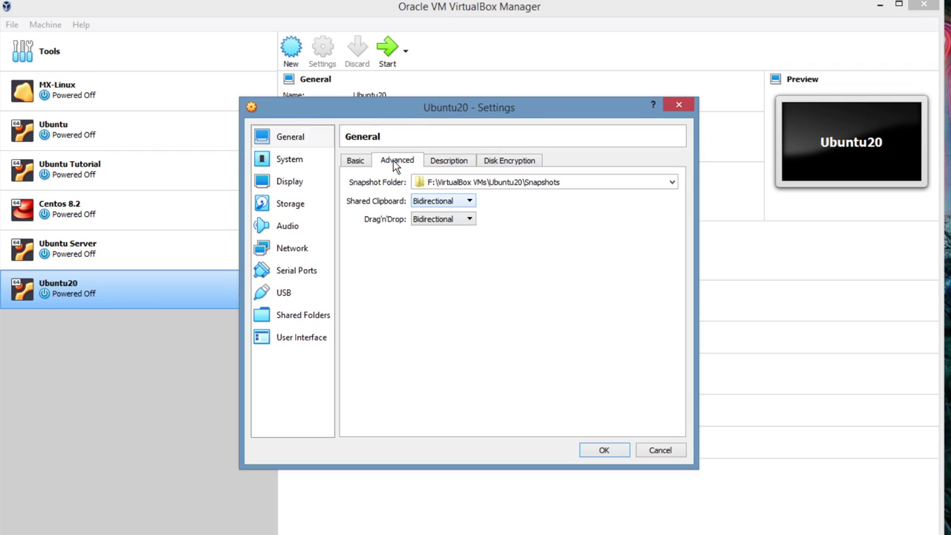
pyautogui.click(355, 161)
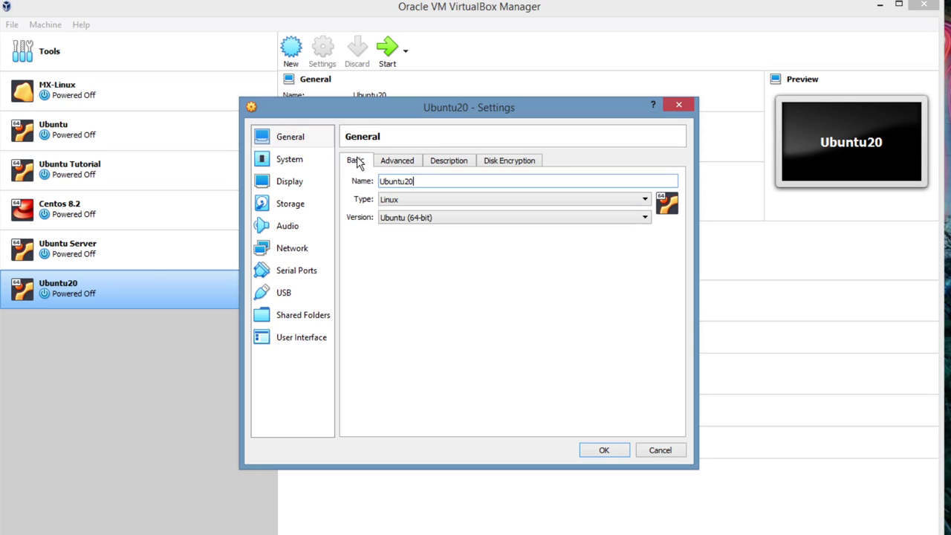
# - In the system settings, disable Floppy in the boot order and increase the number of processors
pyautogui.click(289, 163)
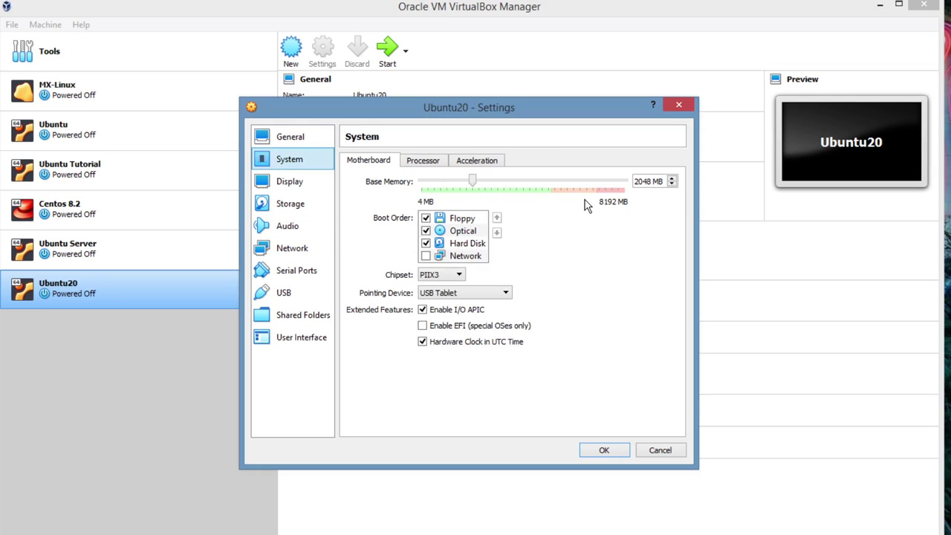
pyautogui.click(426, 218)
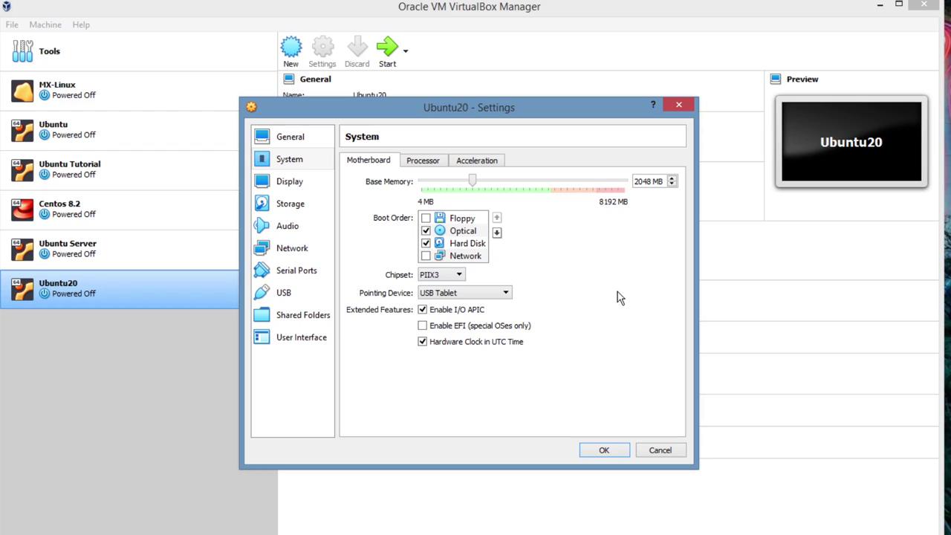
pyautogui.click(433, 162)
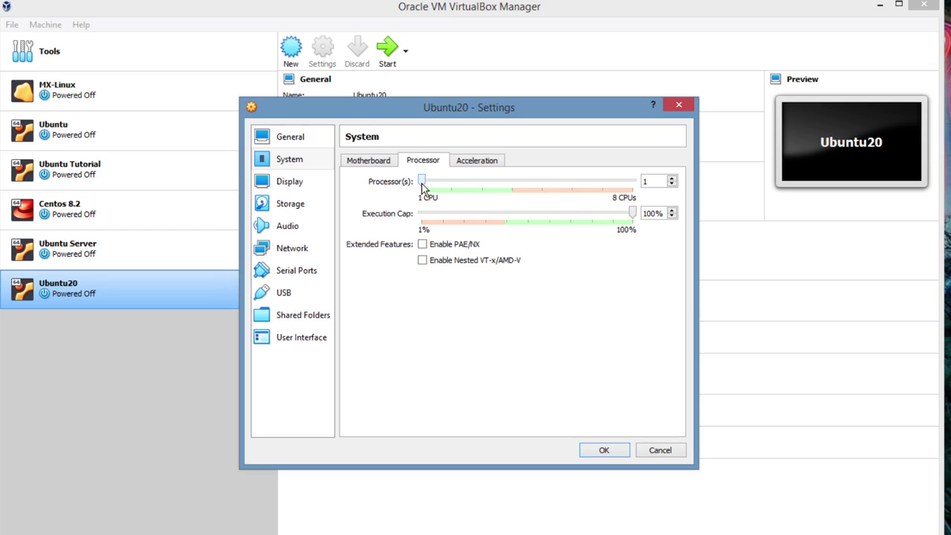
pyautogui.moveTo(422, 183); pyautogui.dragTo(452, 181)
# - Review the machine's display settings, then the storage attributes of the empty optical drive and the Ubuntu20.vdi hard disk
pyautogui.click(290, 182)
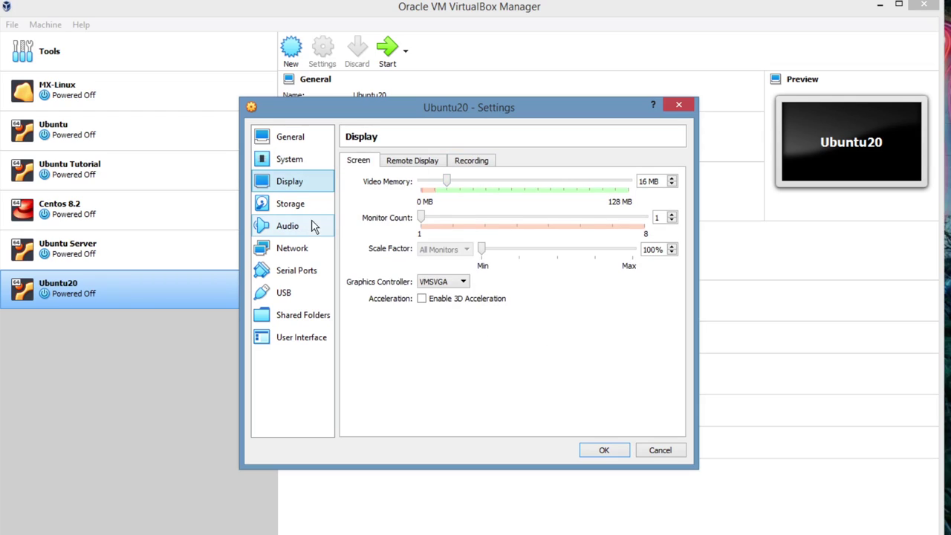
pyautogui.click(292, 207)
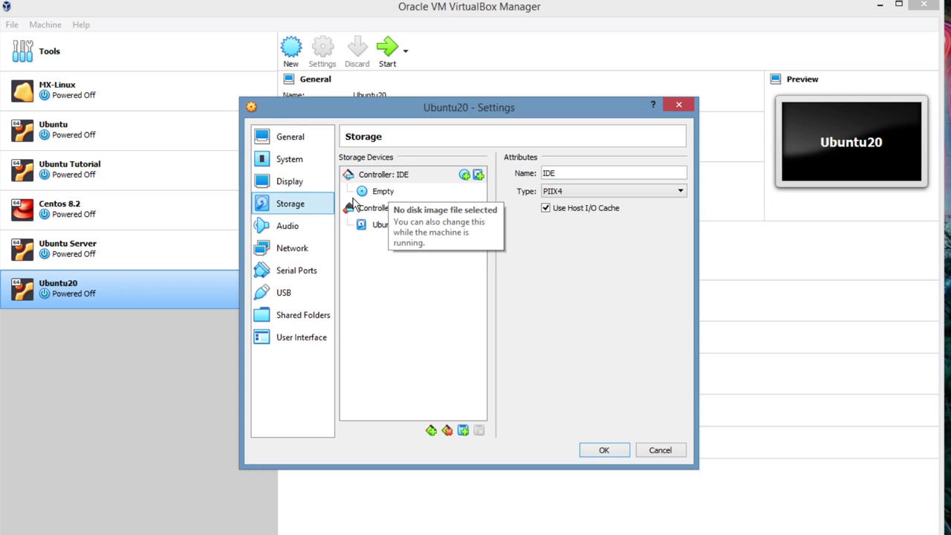
pyautogui.click(379, 194)
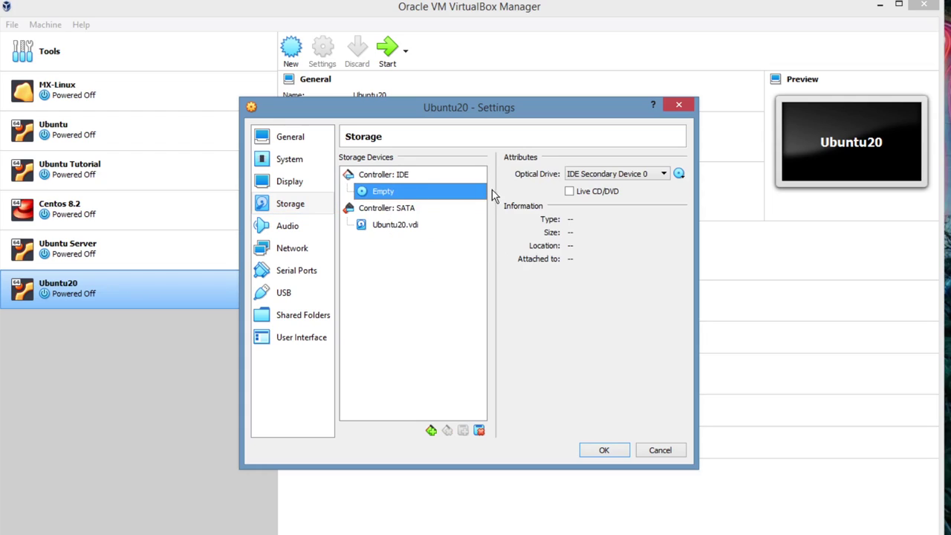
pyautogui.click(391, 226)
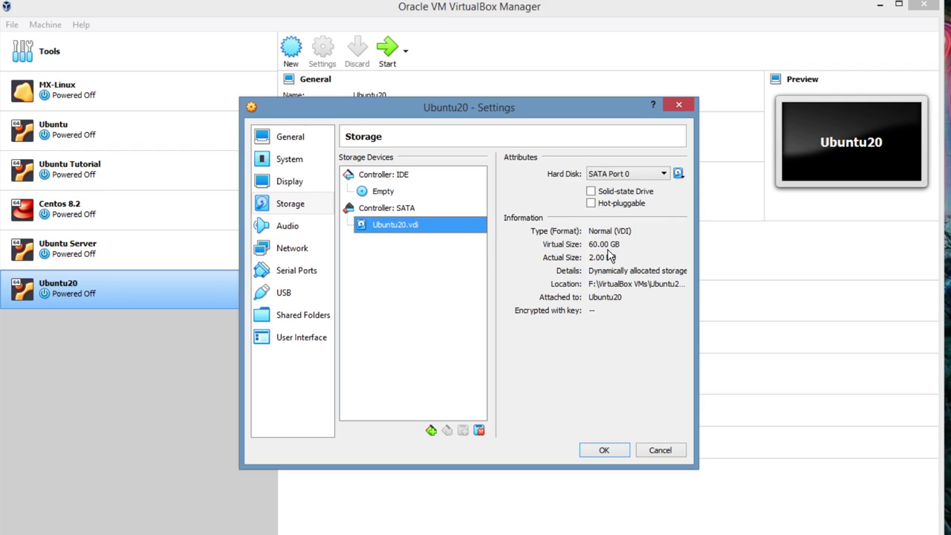
# - Attach the ubuntu-20.04.2.0-desktop-amd64 ISO from drive BK_1 (I:) to the empty IDE optical drive and save the machine's settings
pyautogui.click(380, 193)
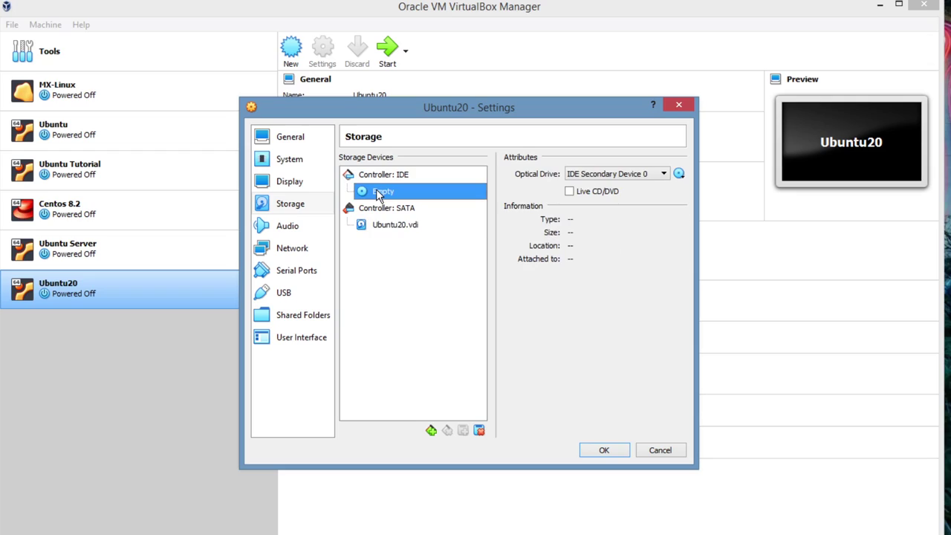
pyautogui.click(680, 176)
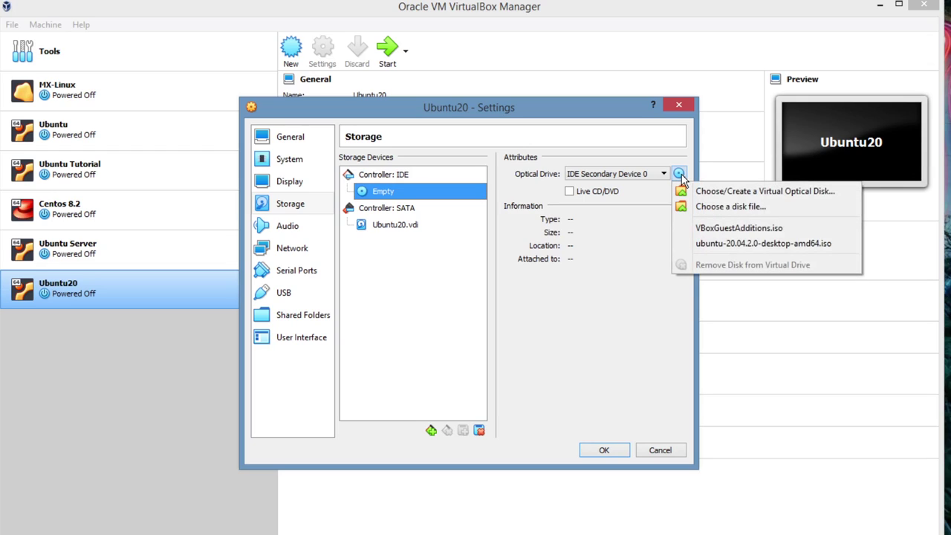
pyautogui.click(735, 206)
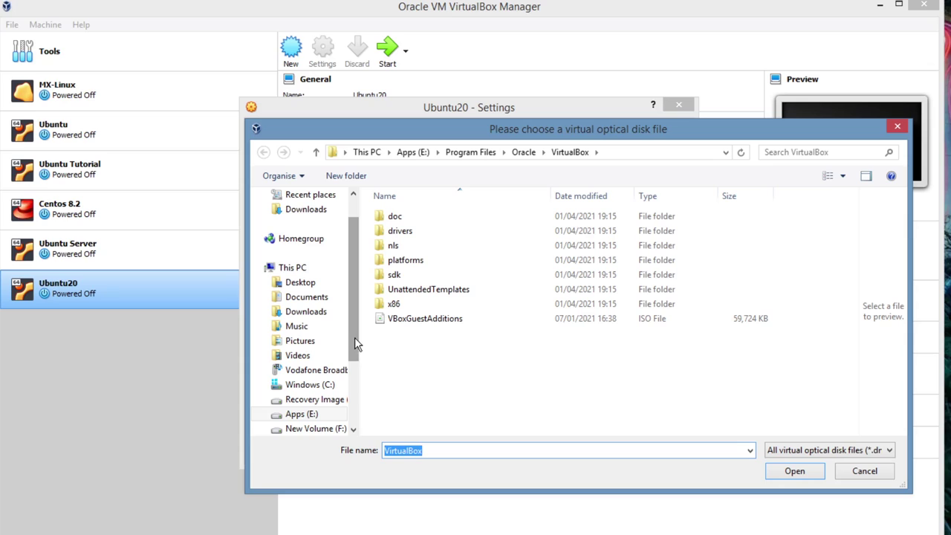
pyautogui.moveTo(354, 337); pyautogui.dragTo(364, 398)
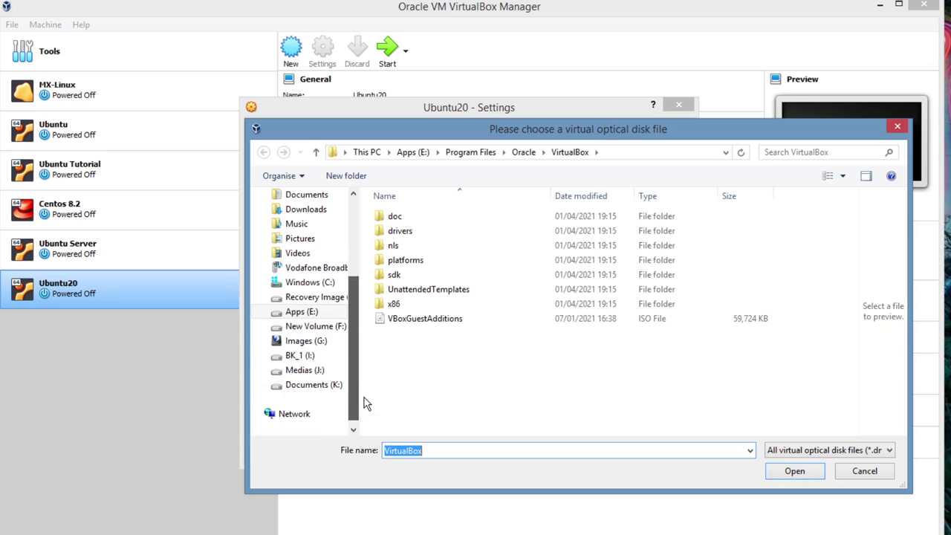
pyautogui.click(305, 356)
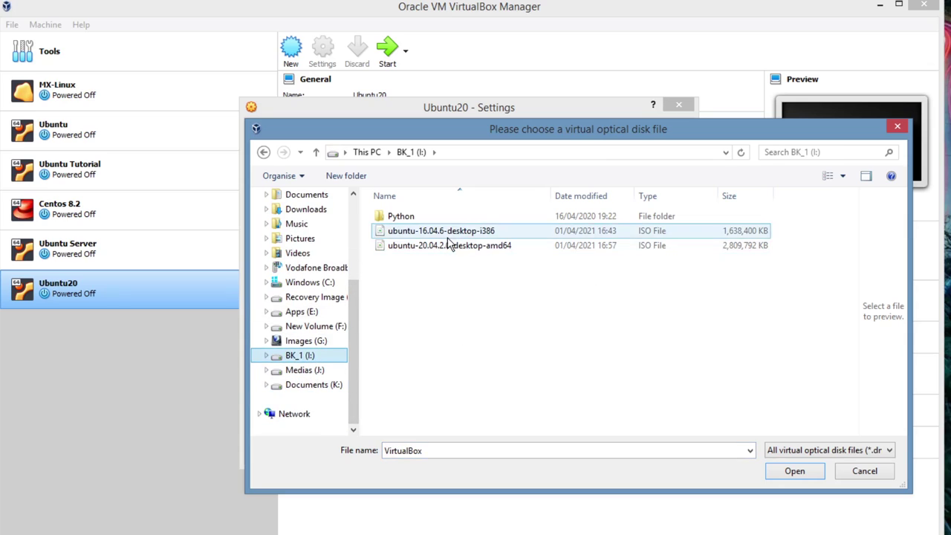
pyautogui.click(484, 250)
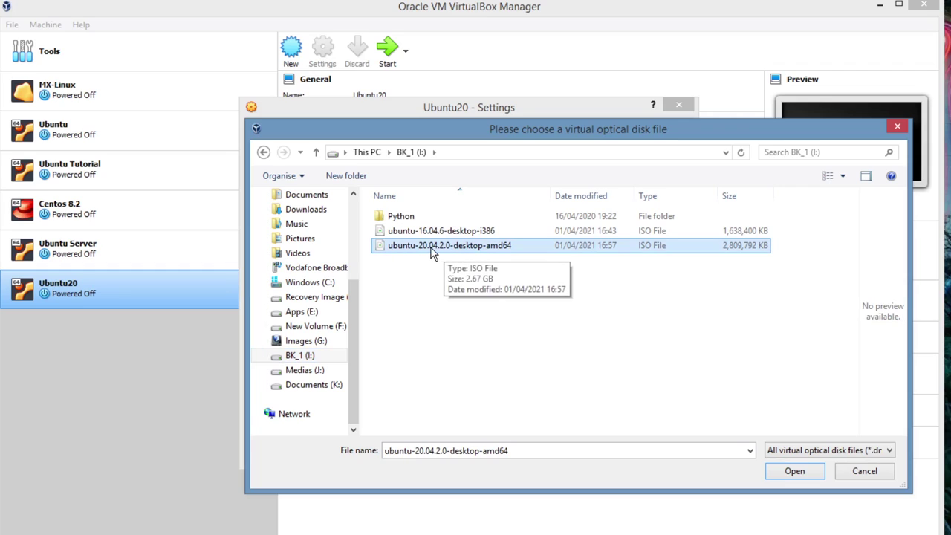
pyautogui.click(790, 473)
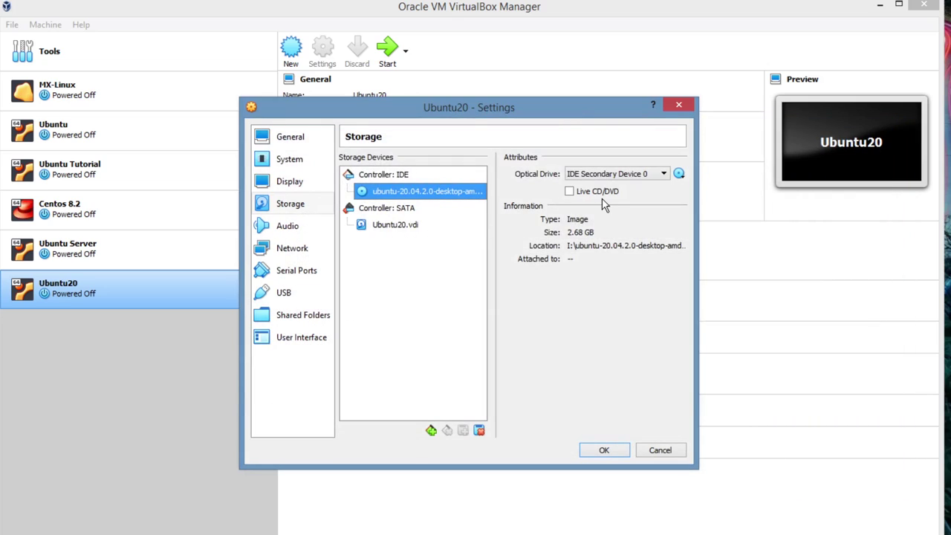
pyautogui.click(606, 451)
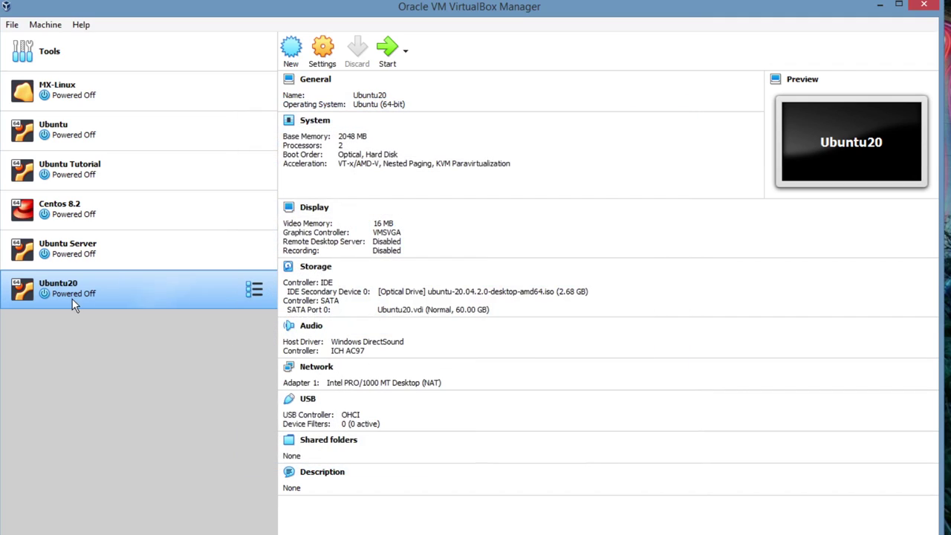
# - Start the Ubuntu20 machine with ubuntu-20.04.2.0-desktop-amd64.iso as its start-up disk
pyautogui.click(391, 47)
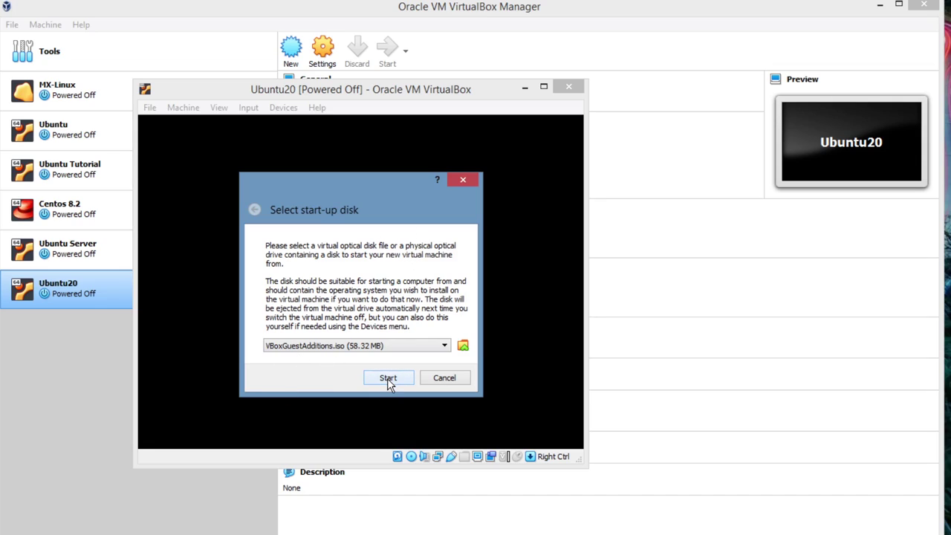
pyautogui.click(445, 347)
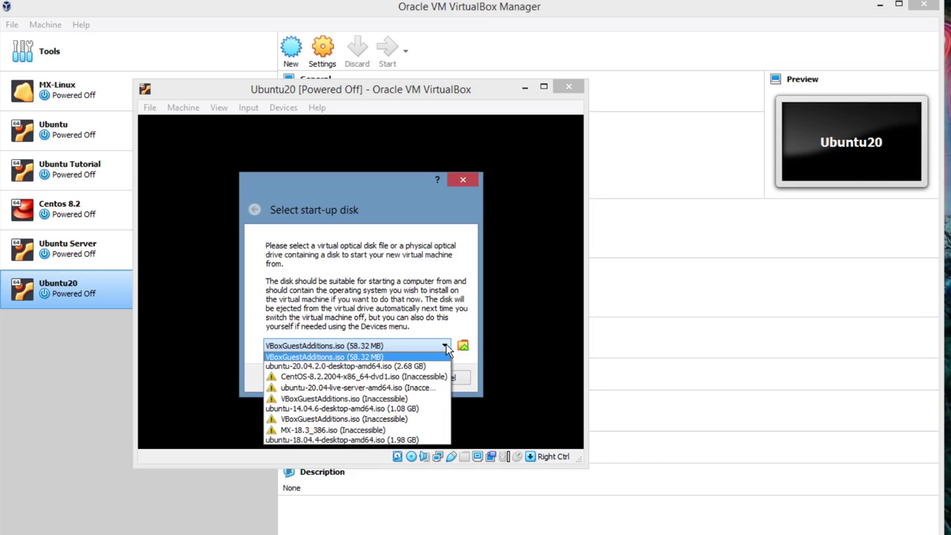
pyautogui.click(365, 368)
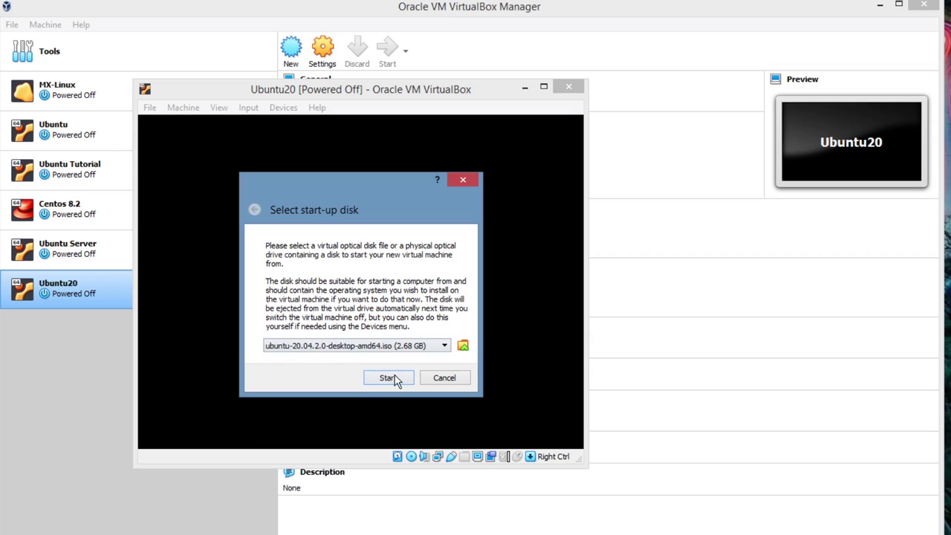
pyautogui.click(393, 378)
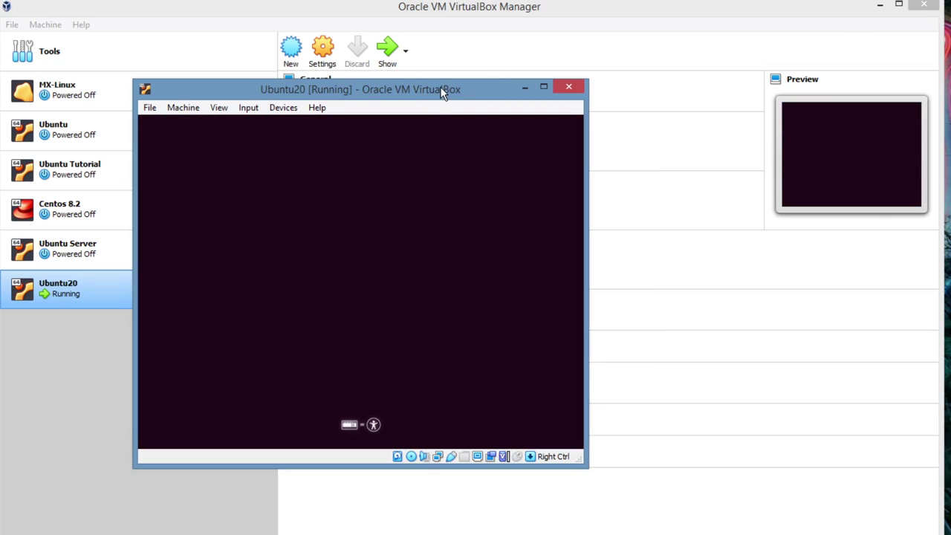
# - Reposition the running Ubuntu20 window and enlarge it so the whole guest screen fits on the desktop
pyautogui.moveTo(441, 87); pyautogui.dragTo(541, 71)
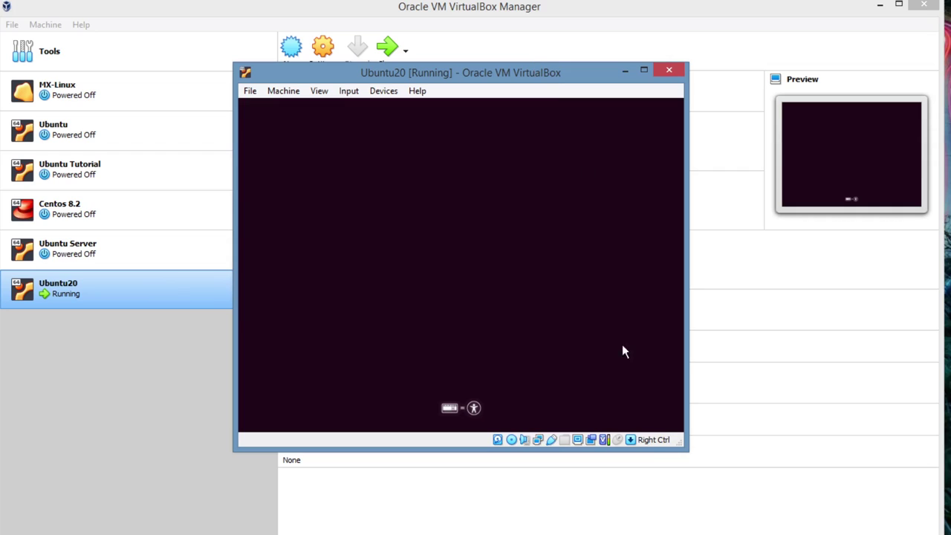
pyautogui.moveTo(688, 451); pyautogui.dragTo(768, 461)
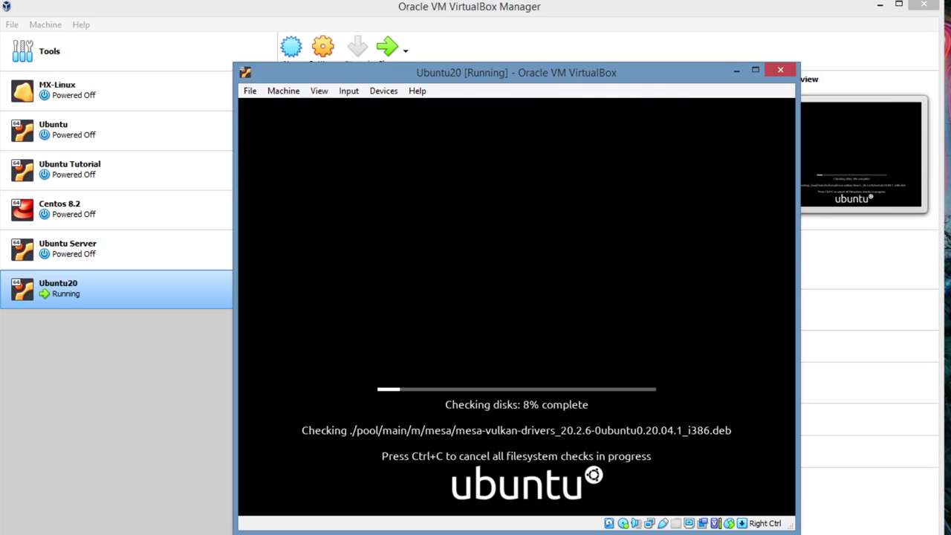
pyautogui.moveTo(618, 74); pyautogui.dragTo(602, 58)
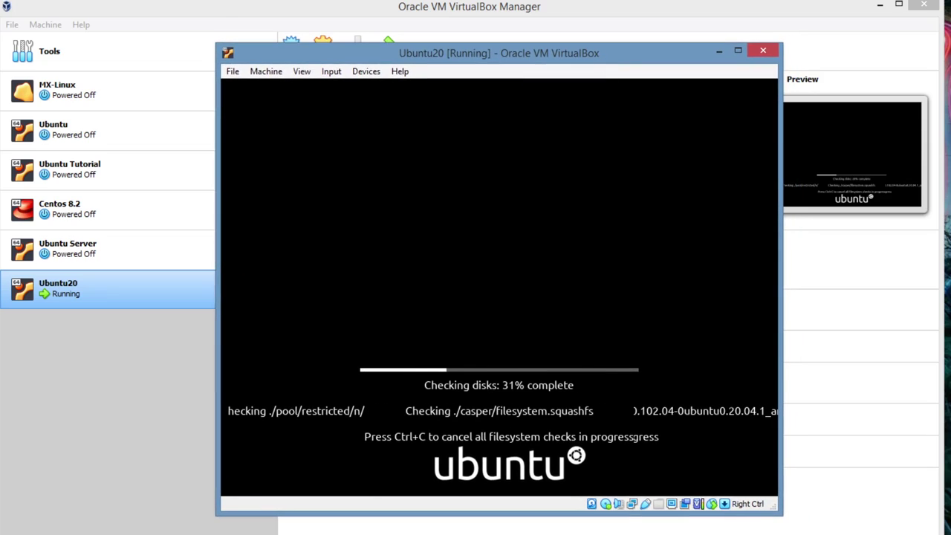